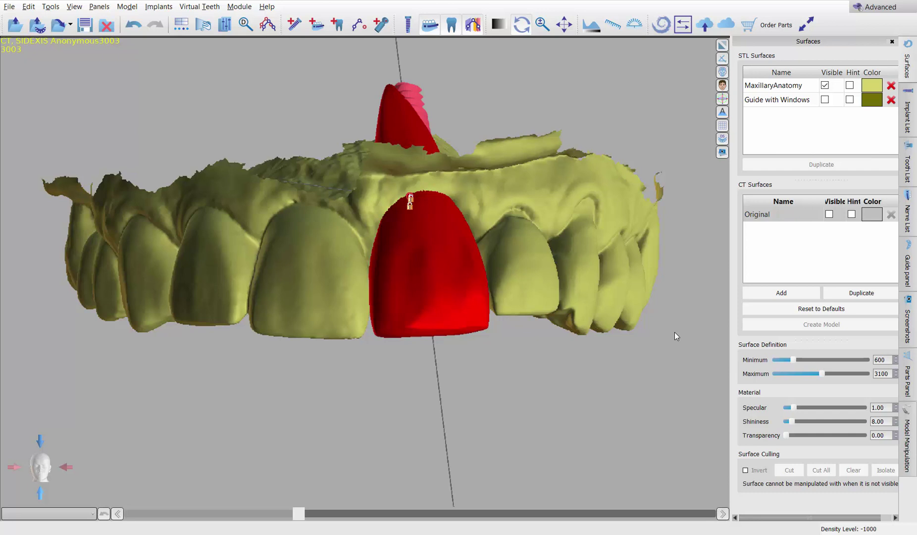
Step: Examine the red virtual central incisor and the implant in the maxillary model in the 3D and multi-view layouts
drag(664, 239, 325, 436)
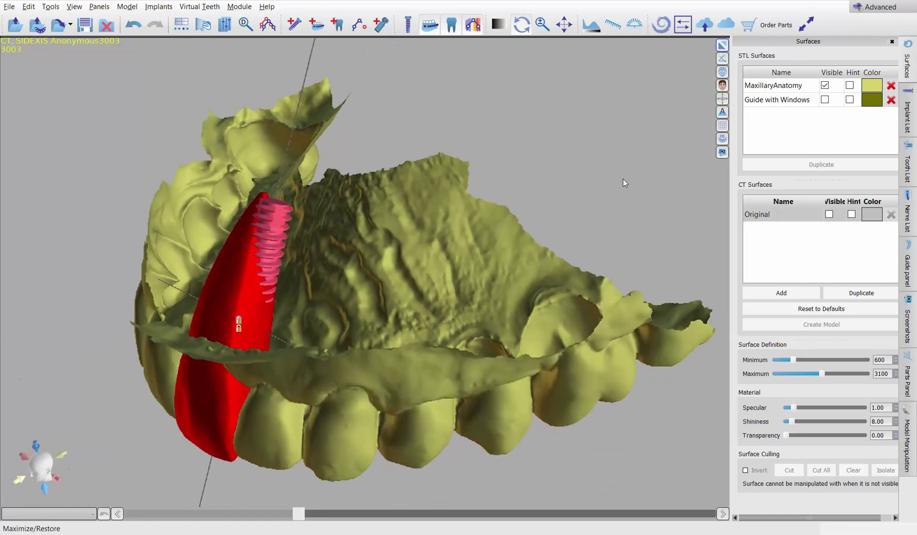
click(722, 47)
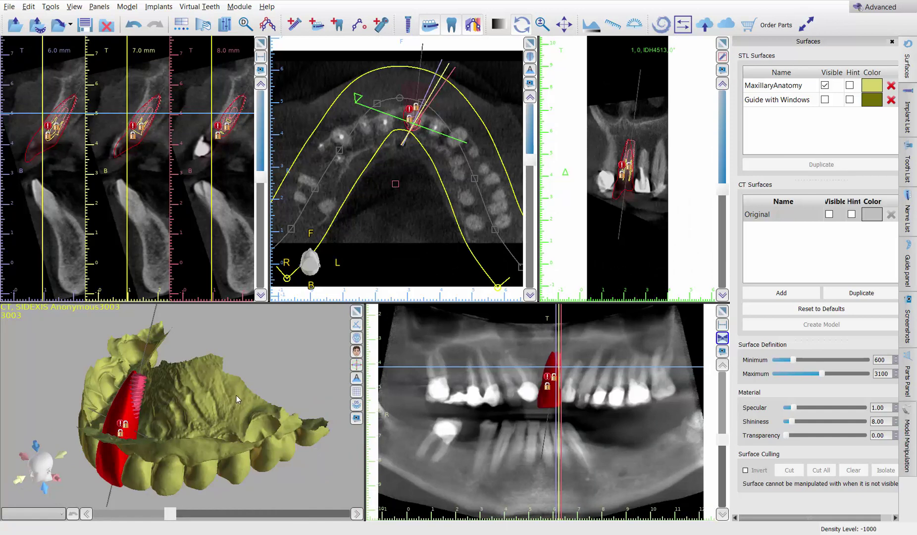
drag(61, 396, 349, 433)
drag(335, 375, 125, 384)
drag(243, 408, 274, 419)
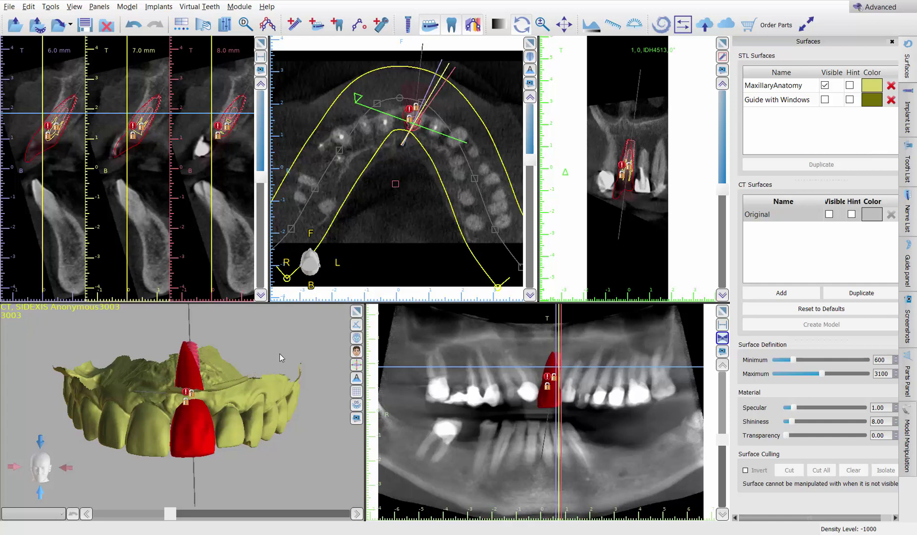
click(360, 315)
drag(612, 341, 520, 246)
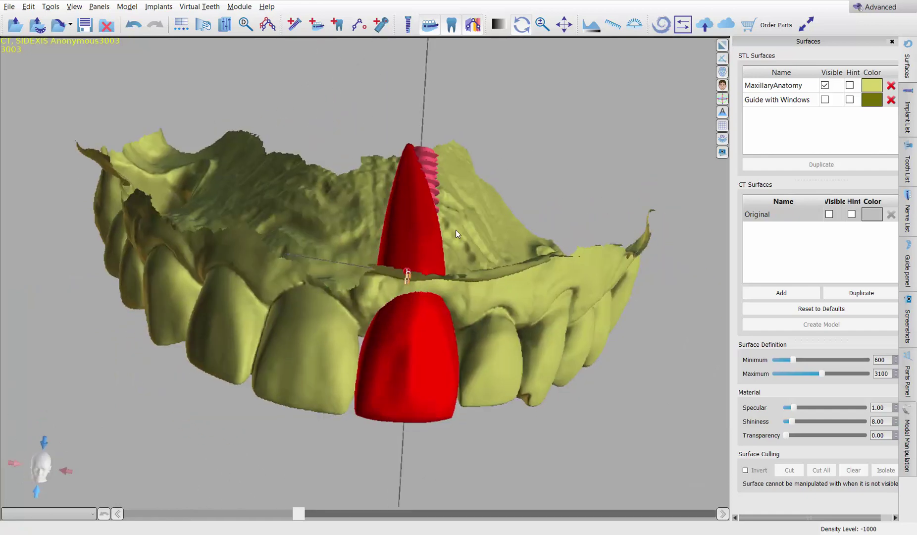
drag(558, 215, 360, 389)
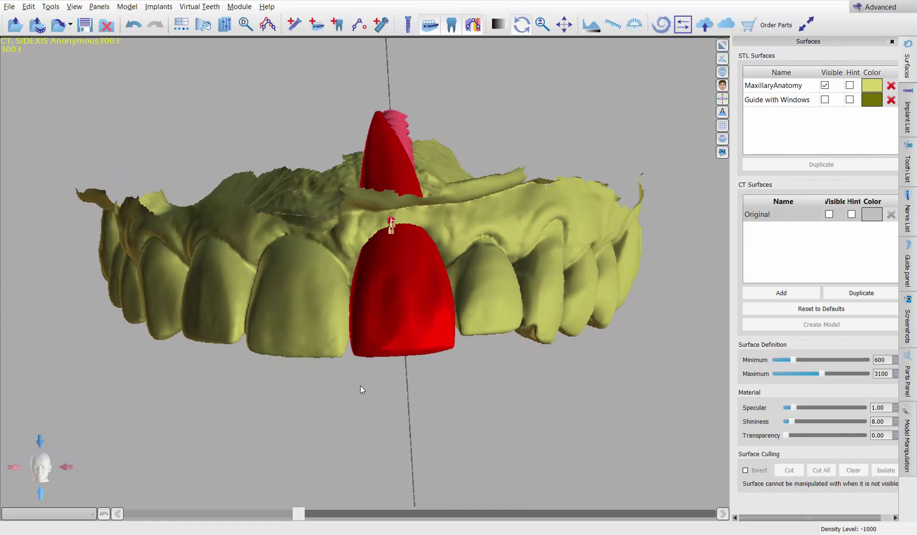
Step: Check the available teeth geometry sets for adding a large left maxillary central incisor
click(340, 26)
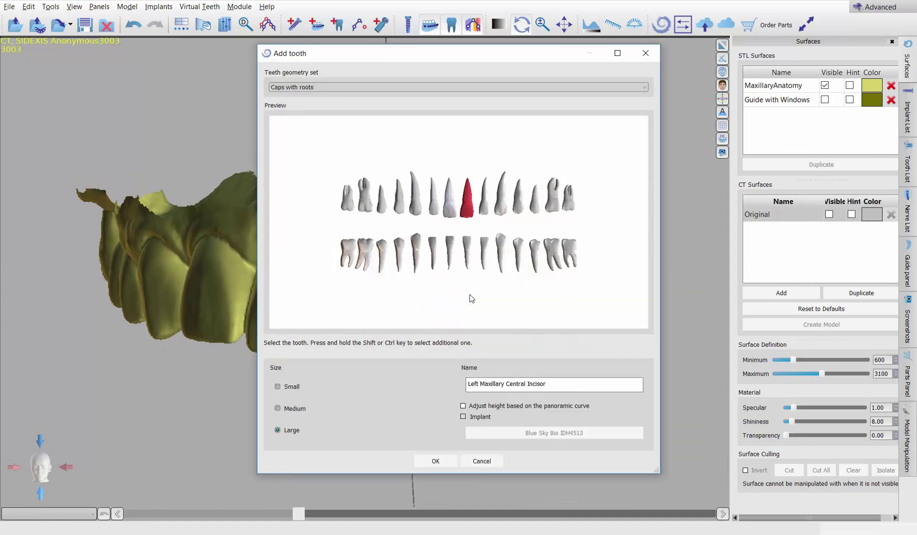
click(307, 87)
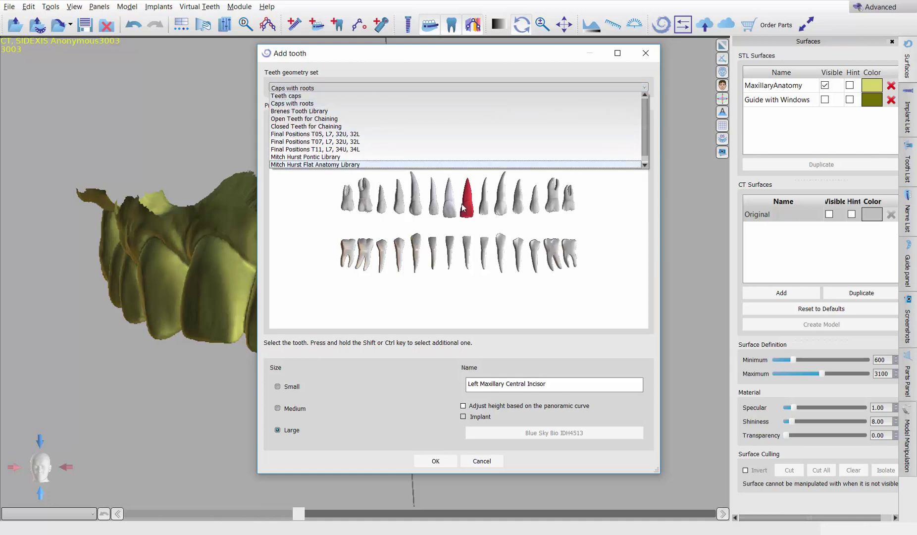
click(435, 461)
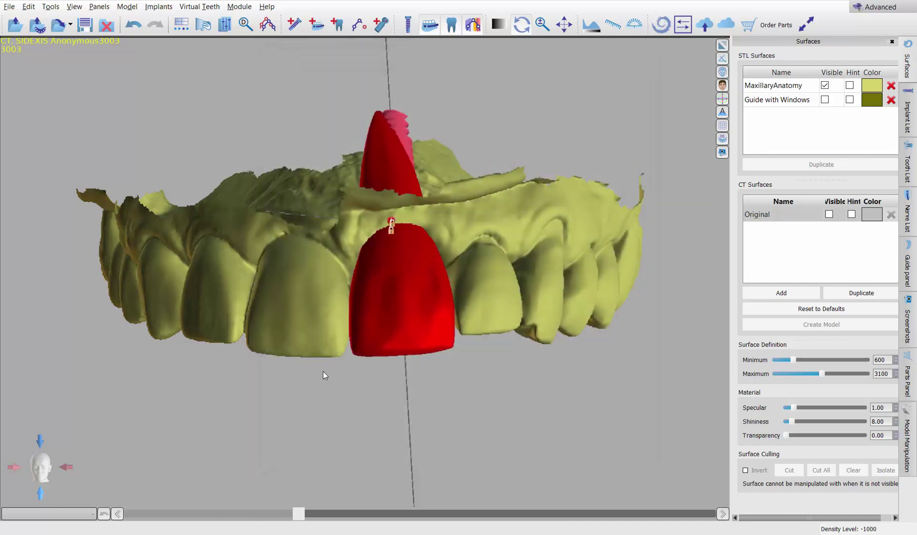
Step: Examine the fit of the virtual incisor and implant in the maxillary arch from the front, side and palate
drag(350, 226, 670, 115)
scroll(294, 304, up, 5)
scroll(469, 352, down, 6)
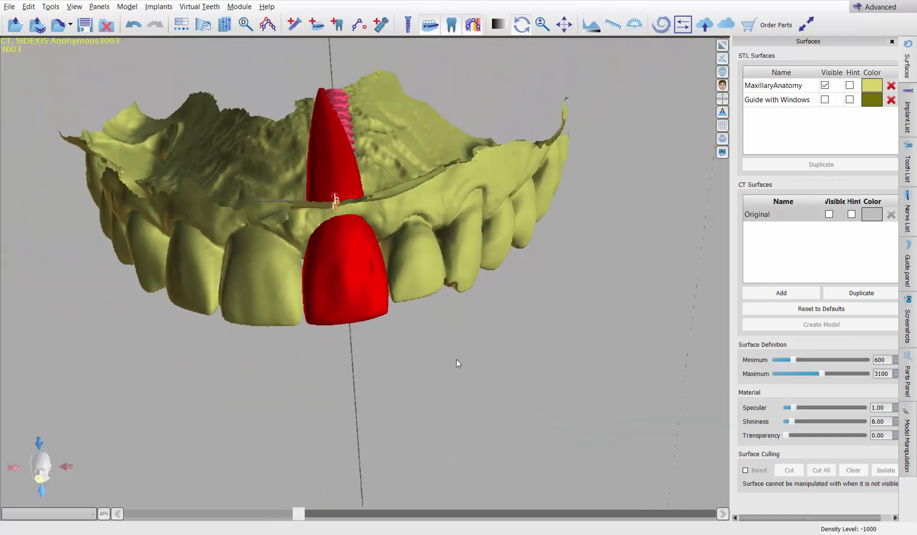
drag(450, 364, 313, 351)
drag(309, 274, 387, 303)
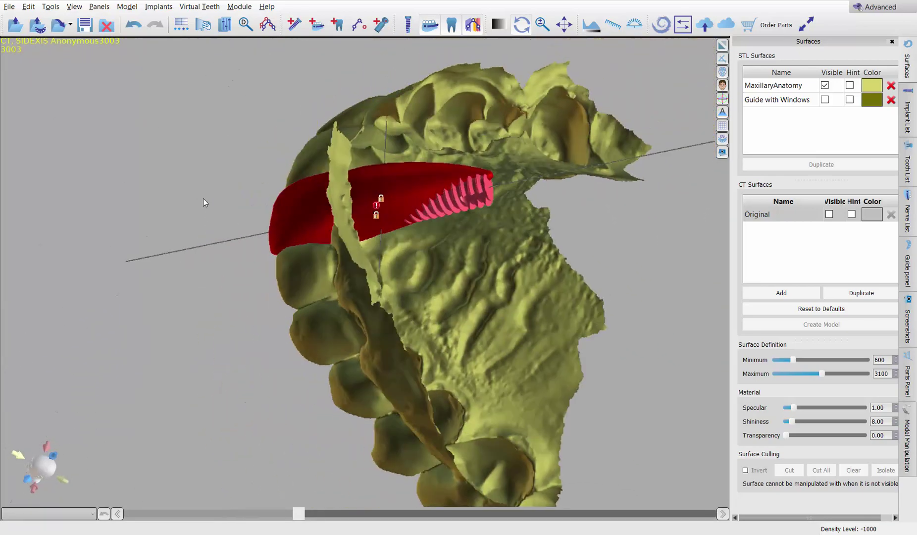
drag(208, 201, 380, 285)
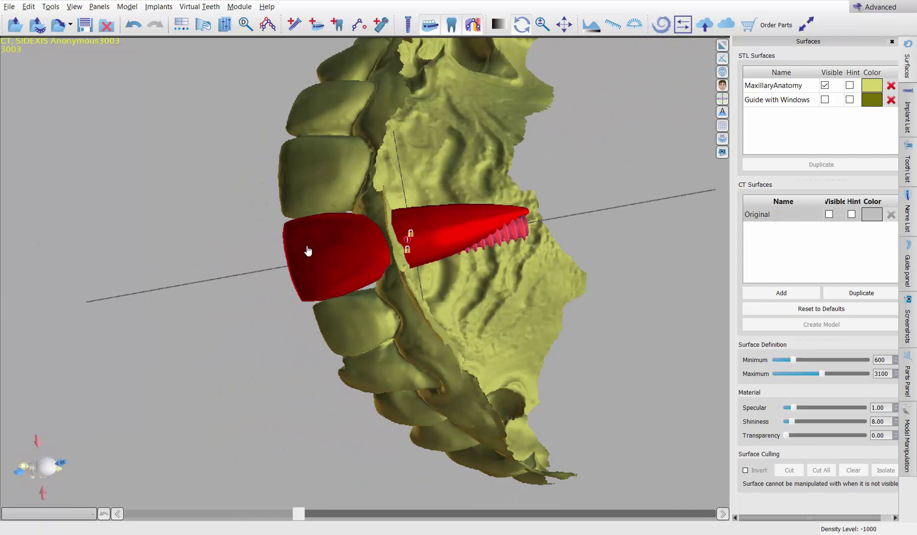
drag(467, 303, 430, 185)
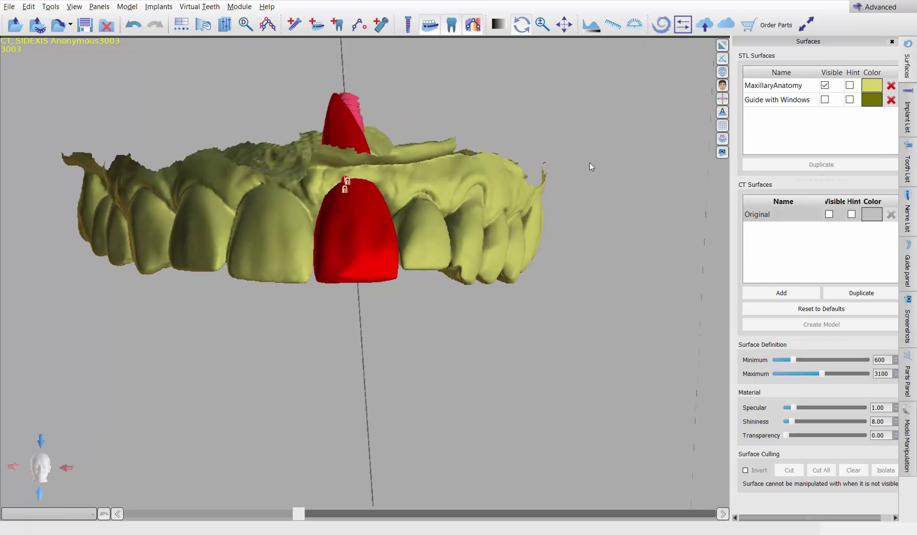
drag(432, 200, 348, 211)
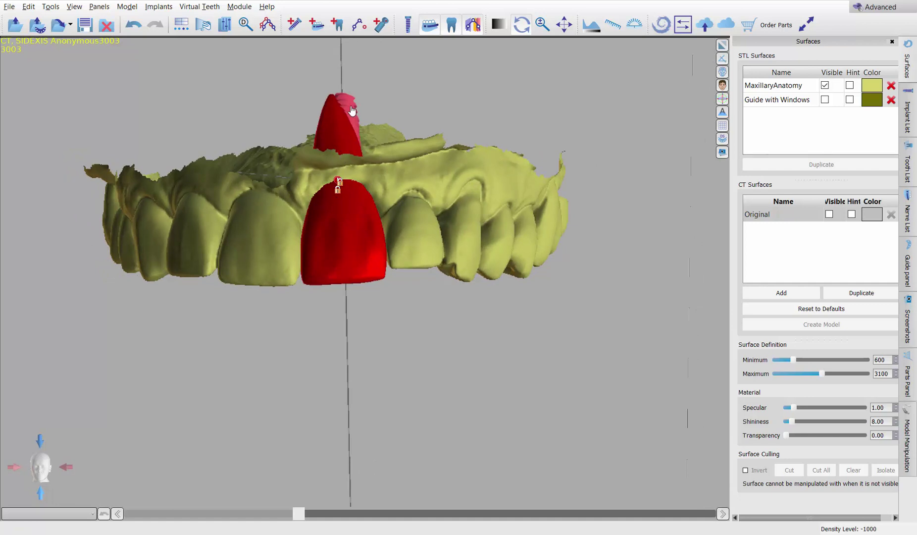
drag(570, 197, 334, 213)
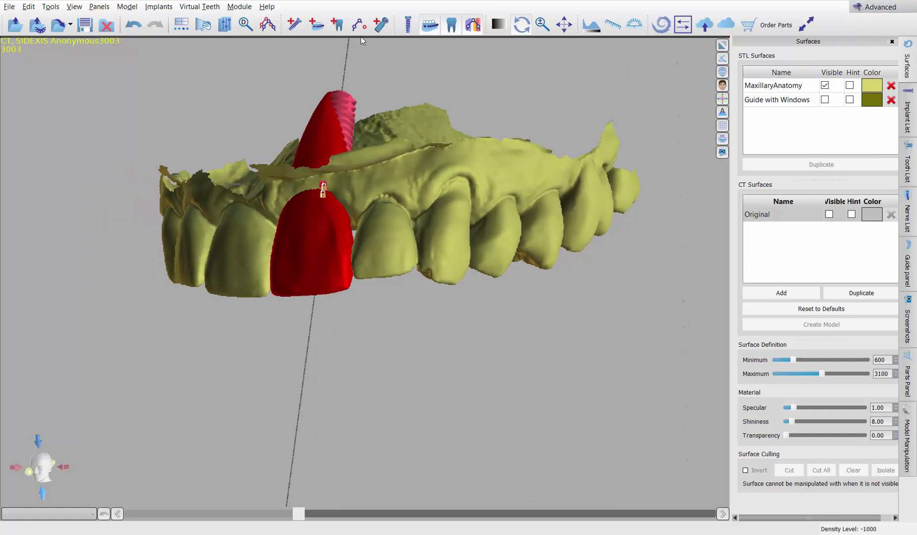
Step: Hide the virtual teeth and the MaxillaryAnatomy surface to isolate the implant with its abutment
click(451, 24)
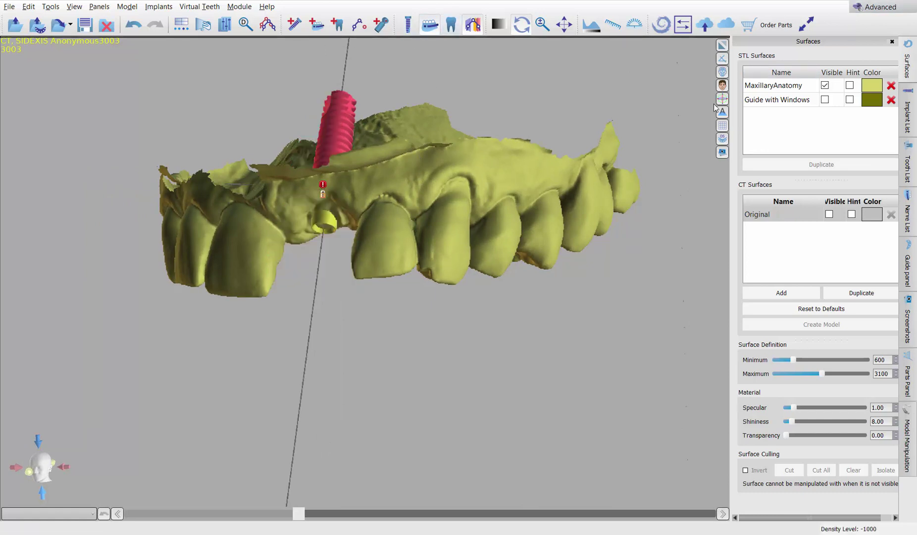
click(825, 85)
drag(436, 122, 463, 196)
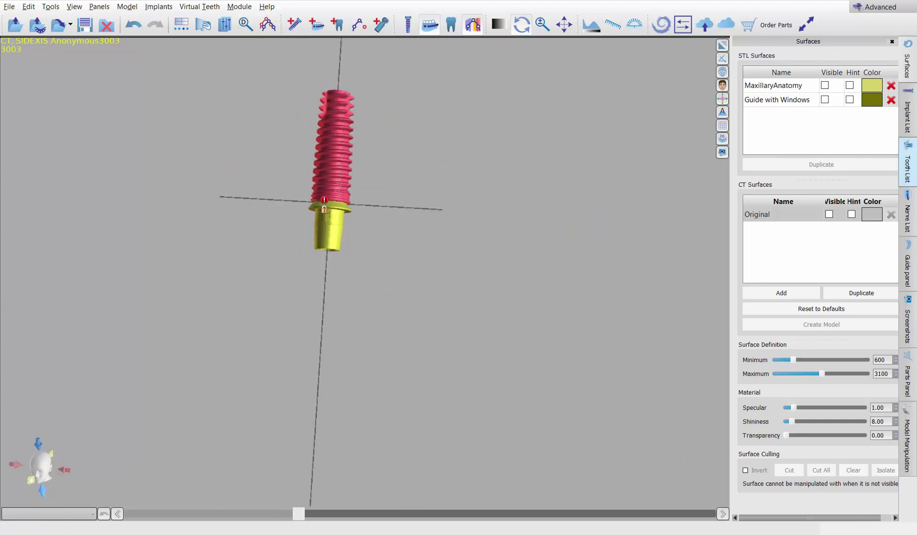
Step: Review the implant, abutment and guide tube settings of implant IDH4513 in the implant list
click(906, 129)
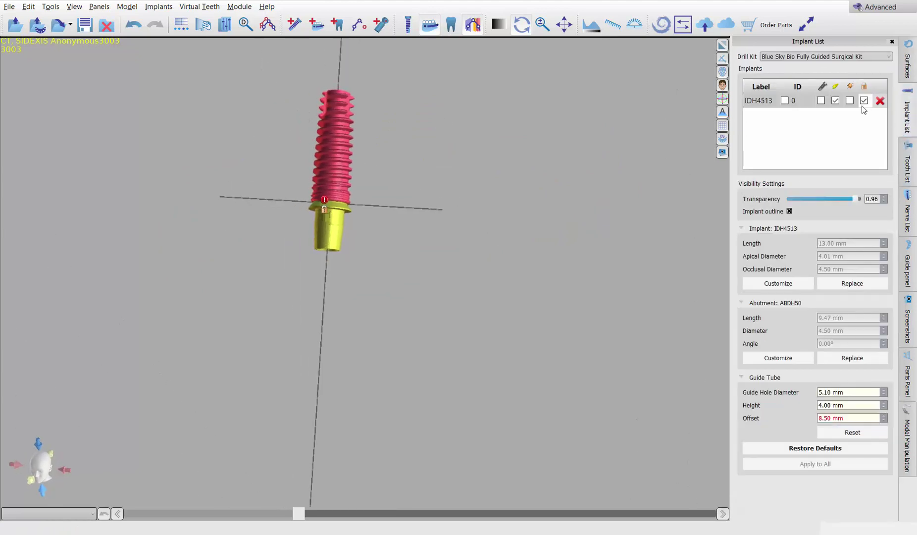
click(823, 104)
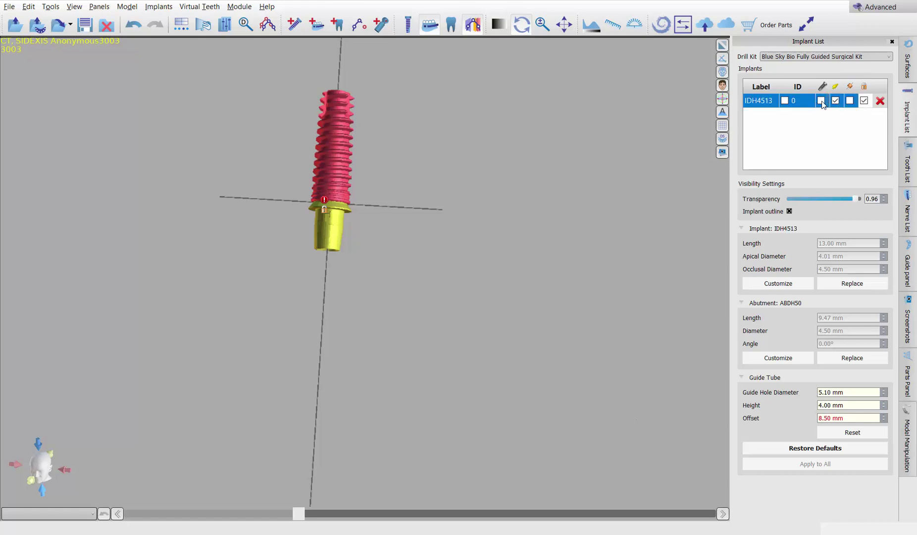
click(821, 101)
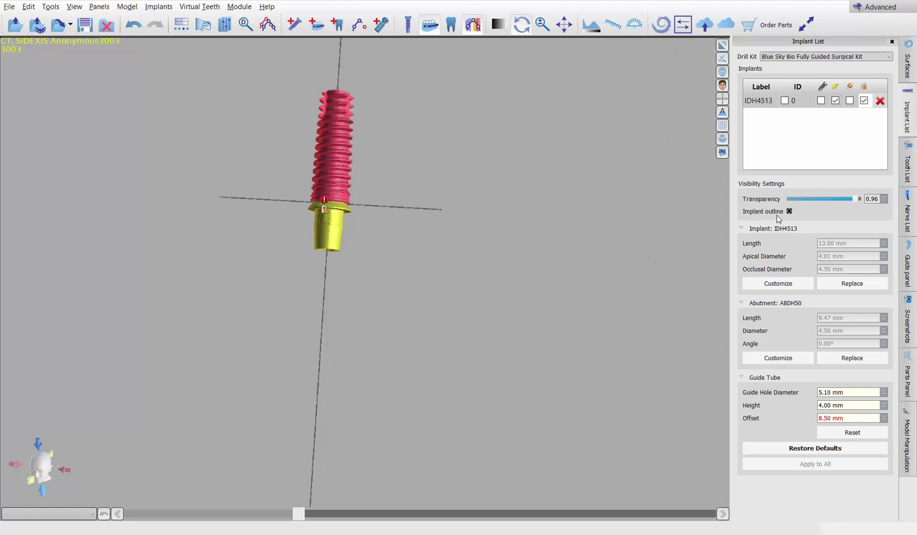
drag(505, 190, 468, 192)
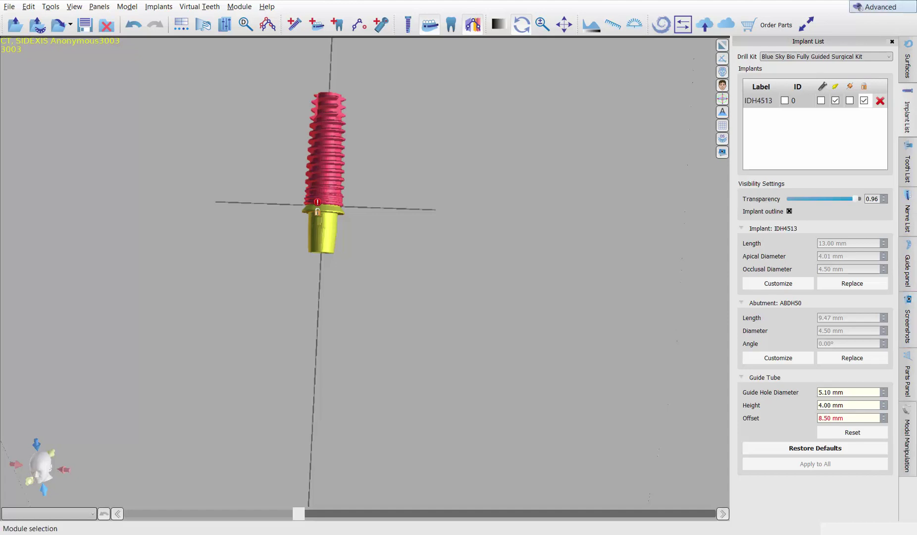
Step: Make the MaxillaryAnatomy surface visible again around the implant
click(909, 74)
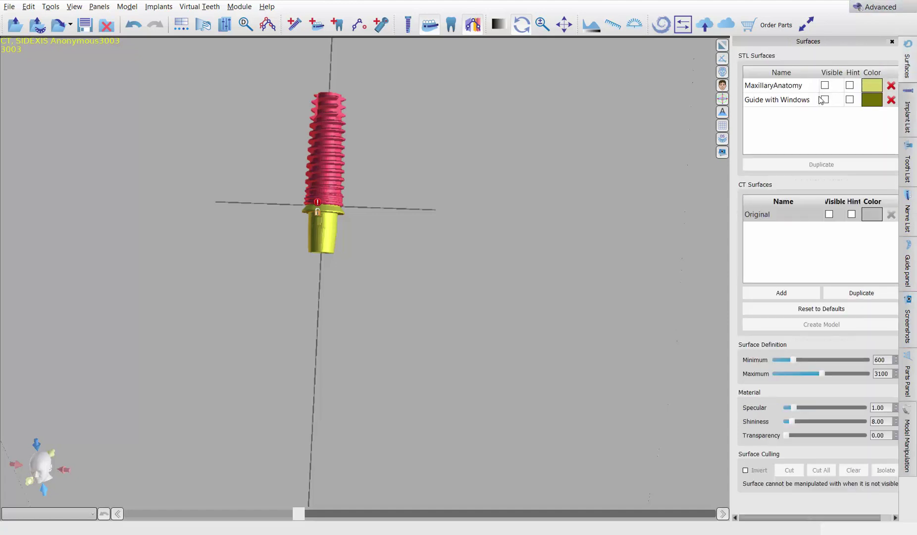
click(825, 85)
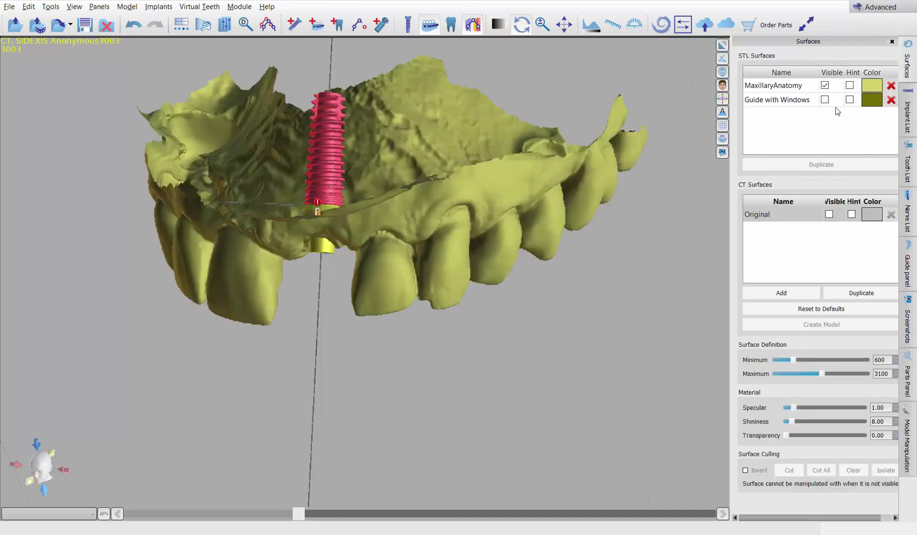
drag(409, 287, 381, 193)
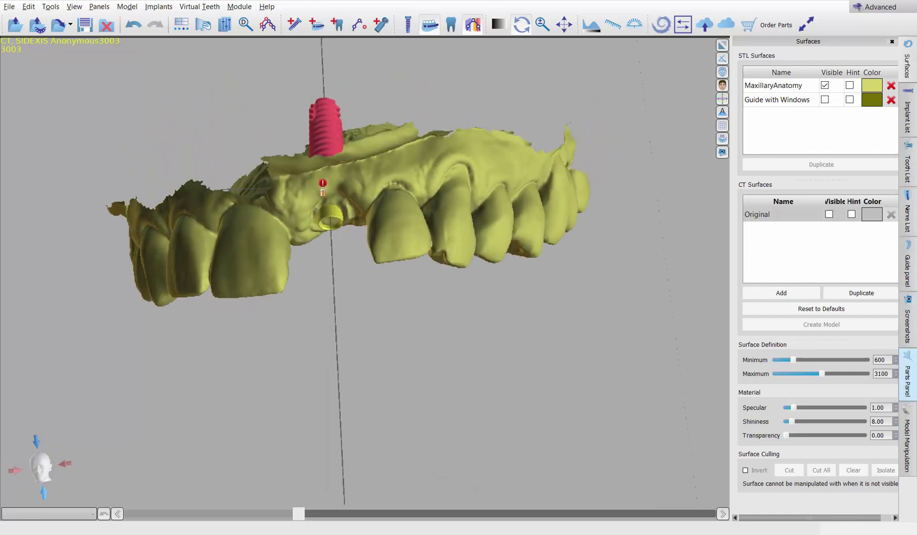
Step: Create a closed stone model from the MaxillaryAnatomy surface
click(907, 445)
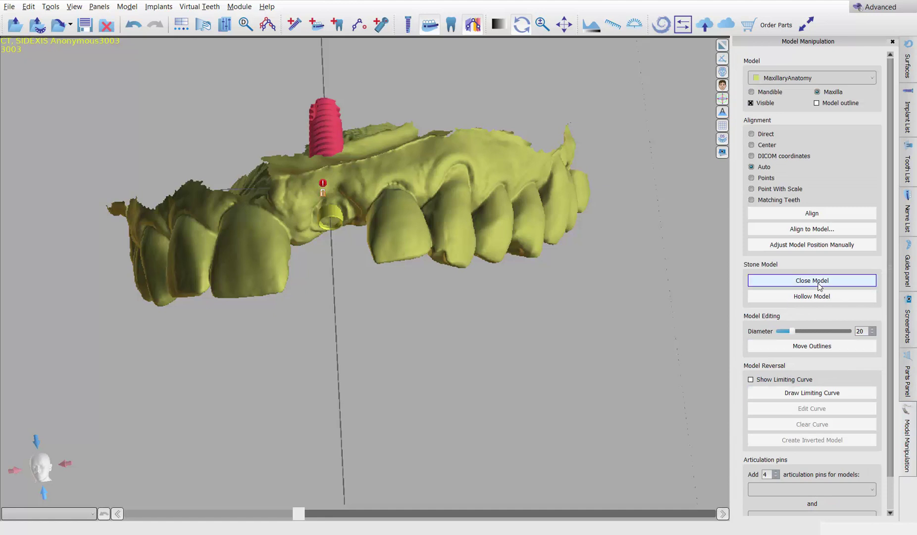
click(782, 78)
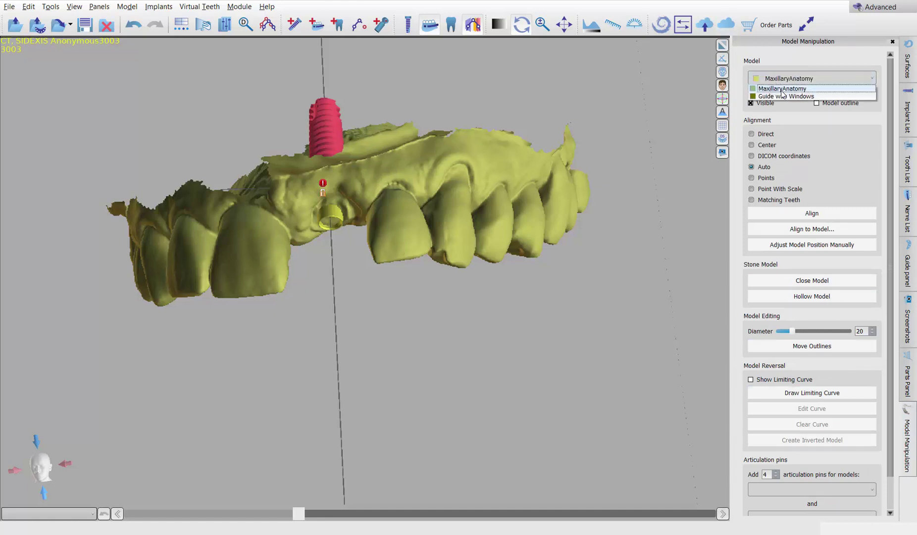
click(784, 87)
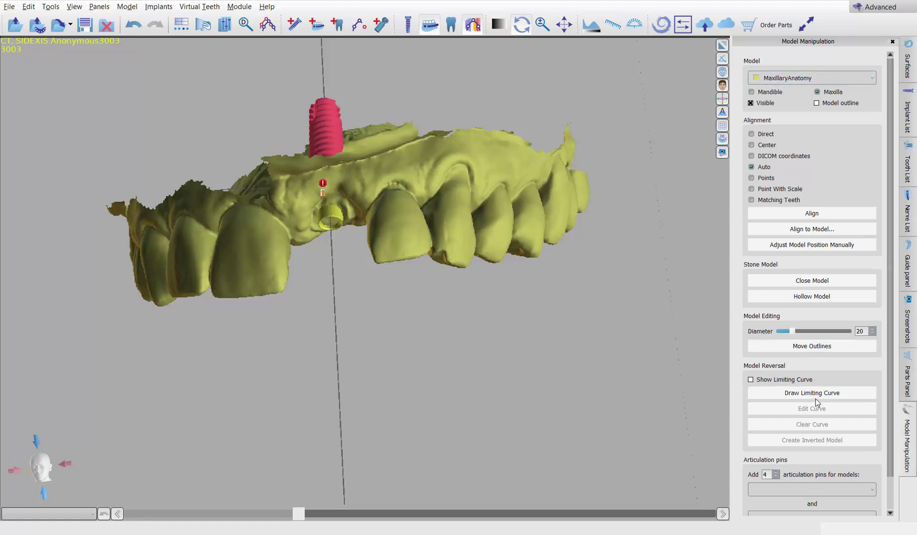
click(798, 287)
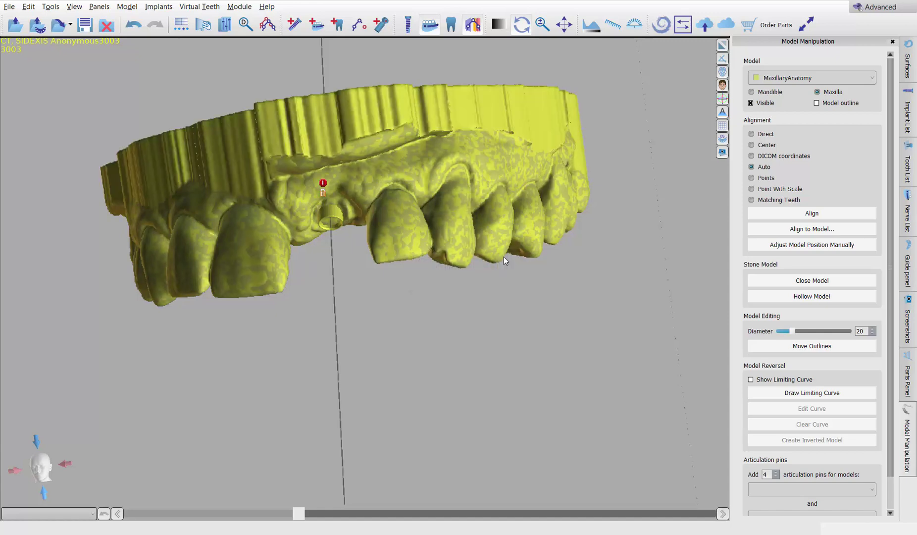
drag(424, 174, 402, 206)
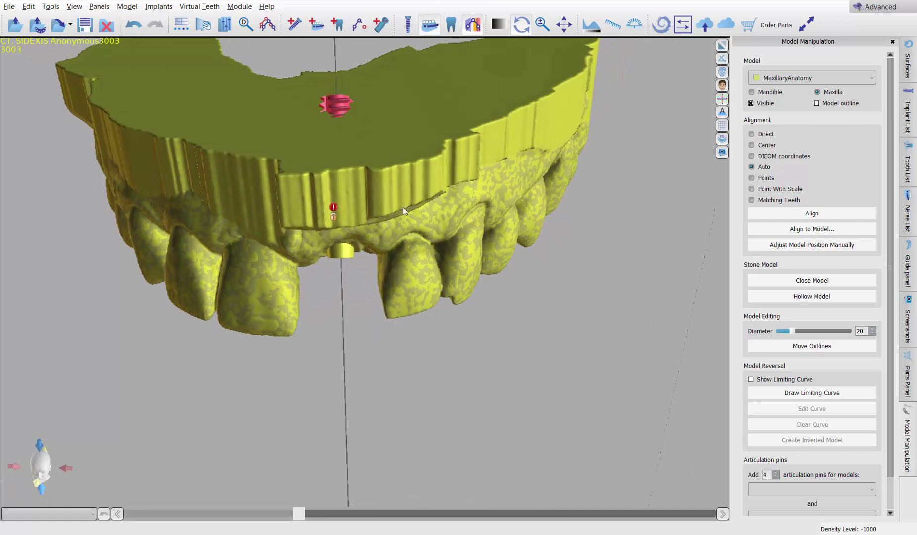
Step: Toggle the virtual teeth on and off to compare the closed model with and without the central incisor
click(452, 27)
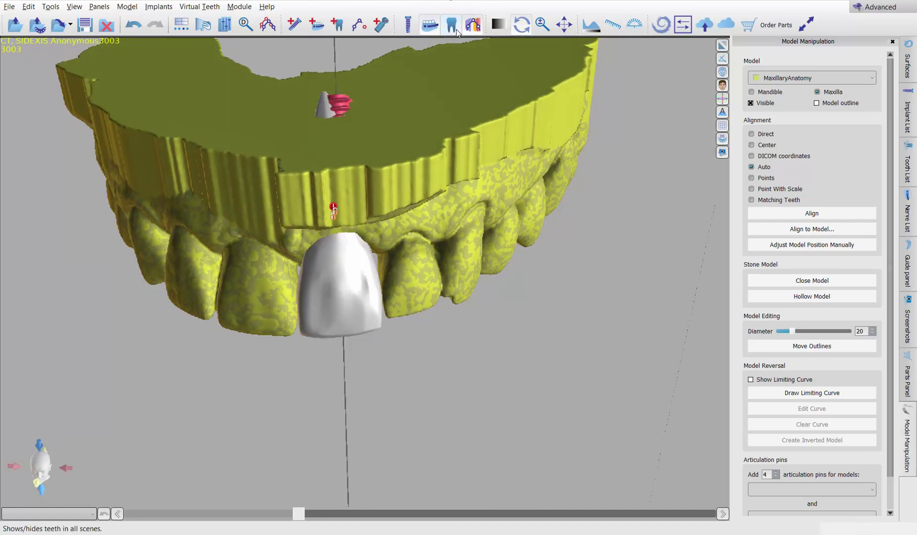
click(457, 31)
click(457, 30)
click(456, 31)
drag(214, 255, 269, 123)
drag(655, 128, 600, 102)
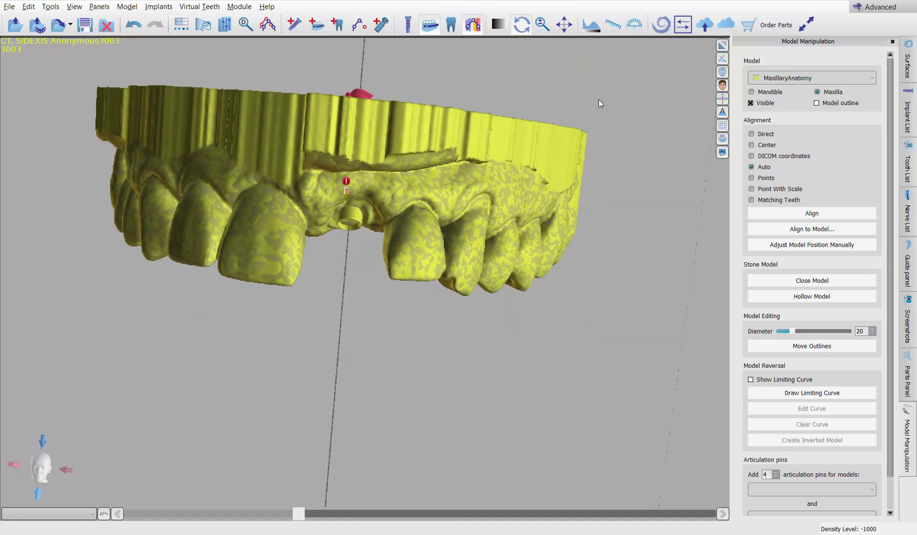
Step: Hide the MaxillaryAnatomy surface, keep the closed model visible, and show the virtual teeth
click(908, 62)
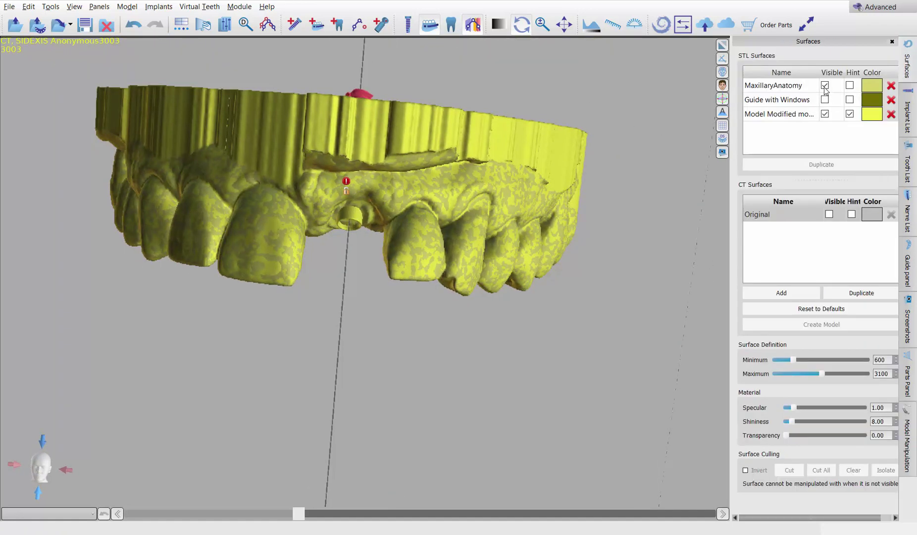
click(825, 85)
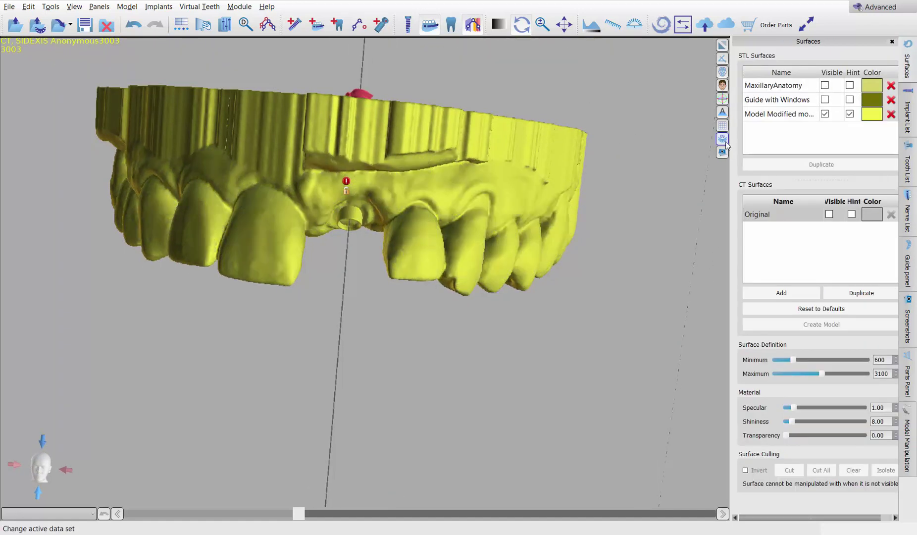
click(452, 26)
drag(649, 148, 615, 141)
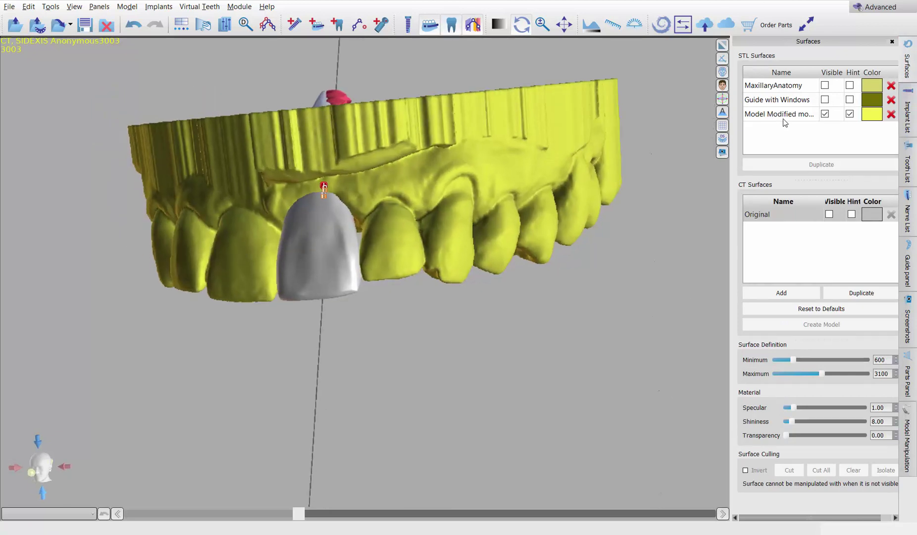
Step: Check the abutment visibility setting of implant IDH4513 and inspect the virtual incisor on the closed model
click(909, 154)
click(909, 115)
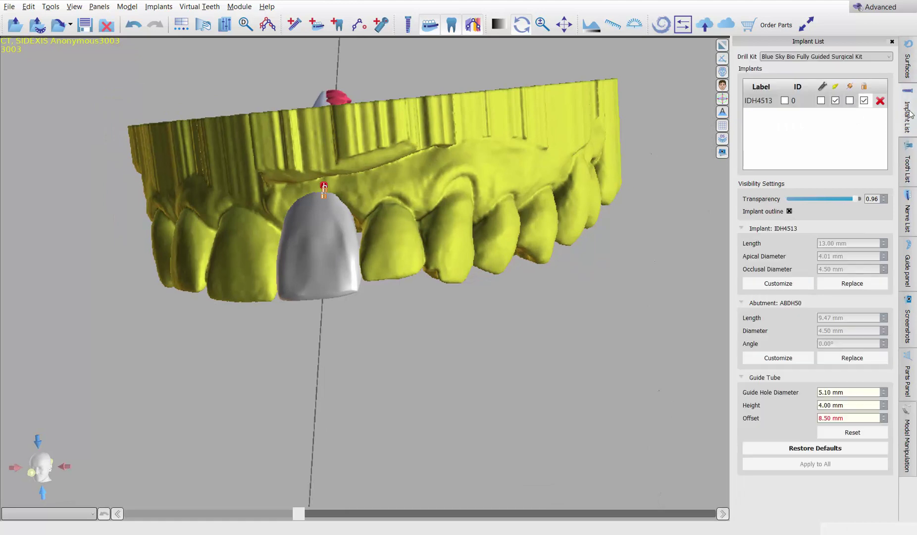
click(836, 100)
drag(314, 129, 425, 238)
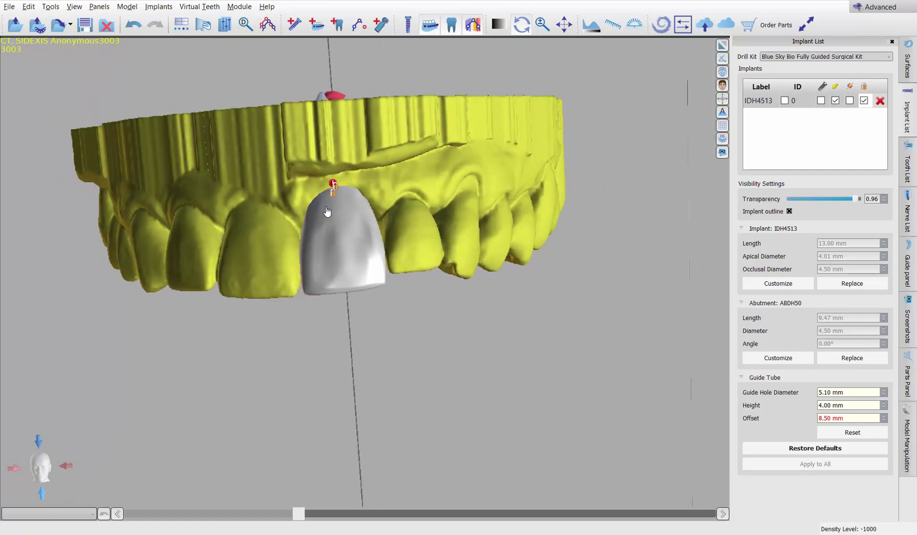
Step: Set up a High-quality data export of the Model Modified model surface, the implant's abutment and the Left Maxillary Central Incisor
click(9, 6)
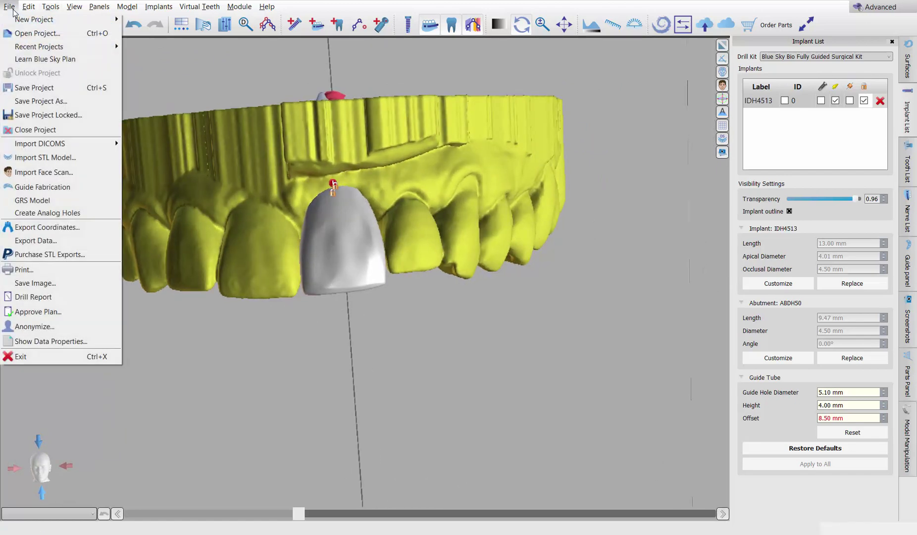
click(38, 241)
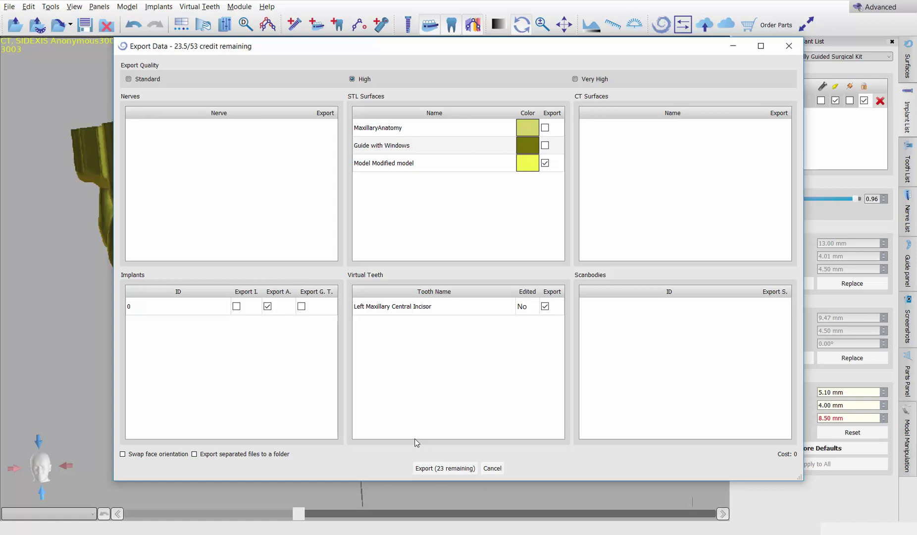
click(443, 468)
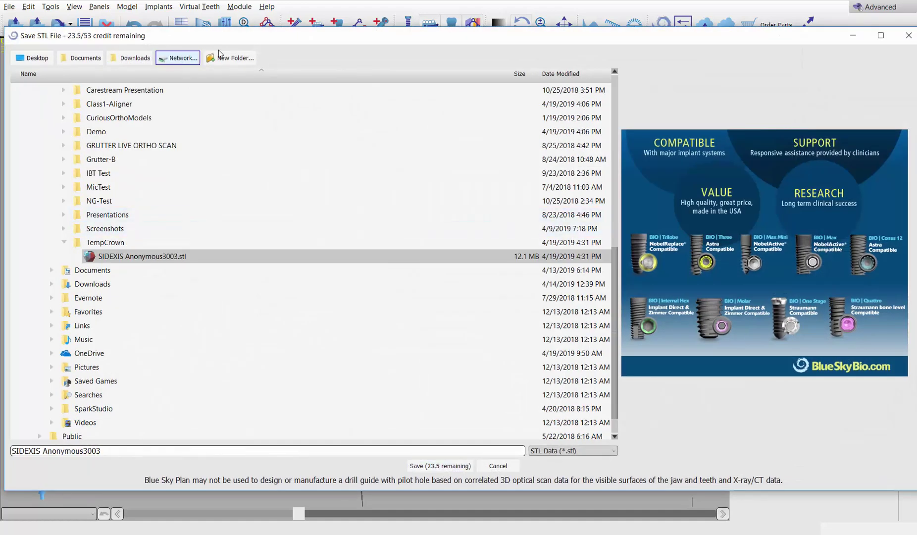
Step: Create a folder named ImmediateTemp-9 inside TempCrown and save the STL export there as SIDEXIS Anonymous3003
click(235, 58)
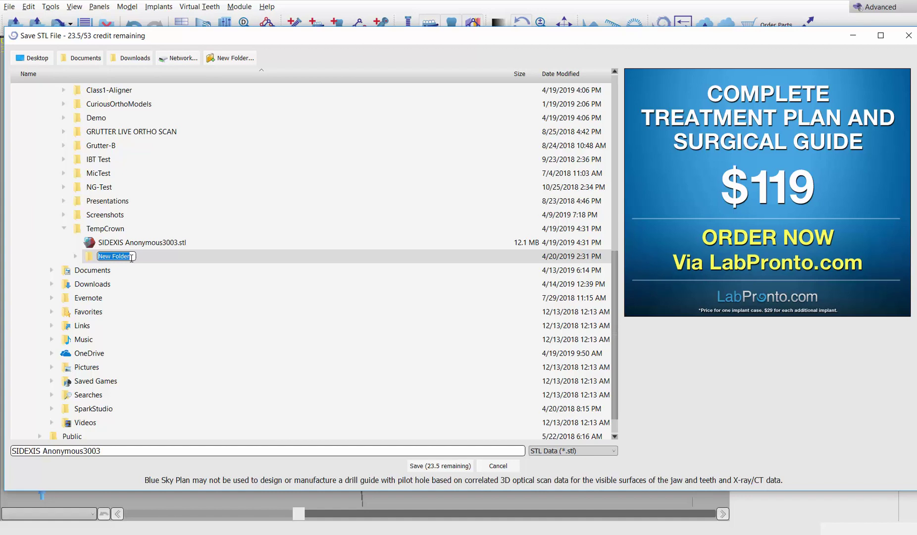
text(ImmediateTemp-9)
key(Return)
click(456, 467)
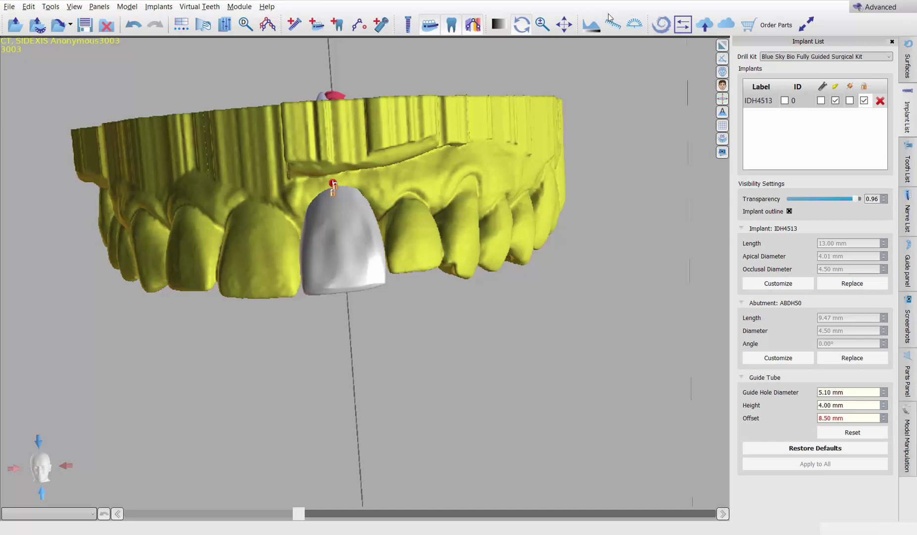
Step: Switch to the desktop and open the SIDEXIS Anonymous3003 file from TempCrown's ImmediateTemp-9 folder in Meshmixer
click(844, 2)
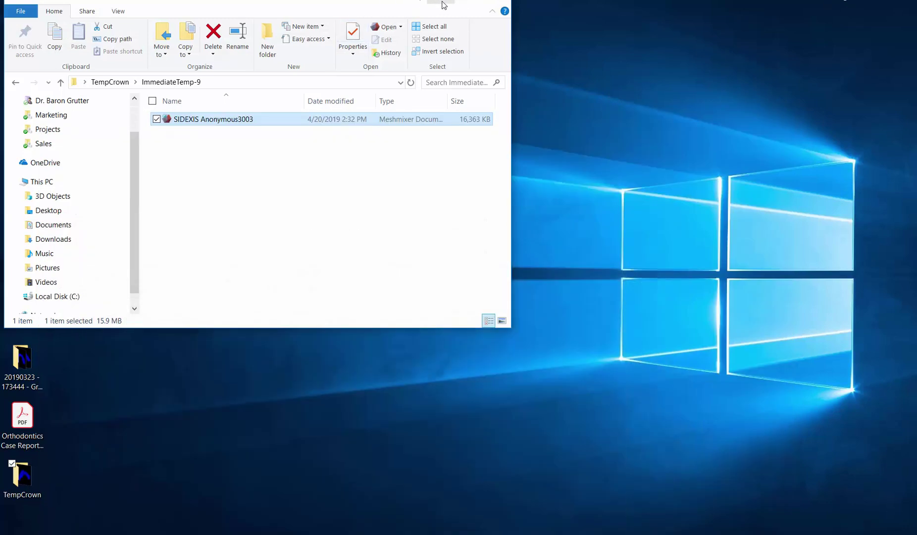
click(499, 4)
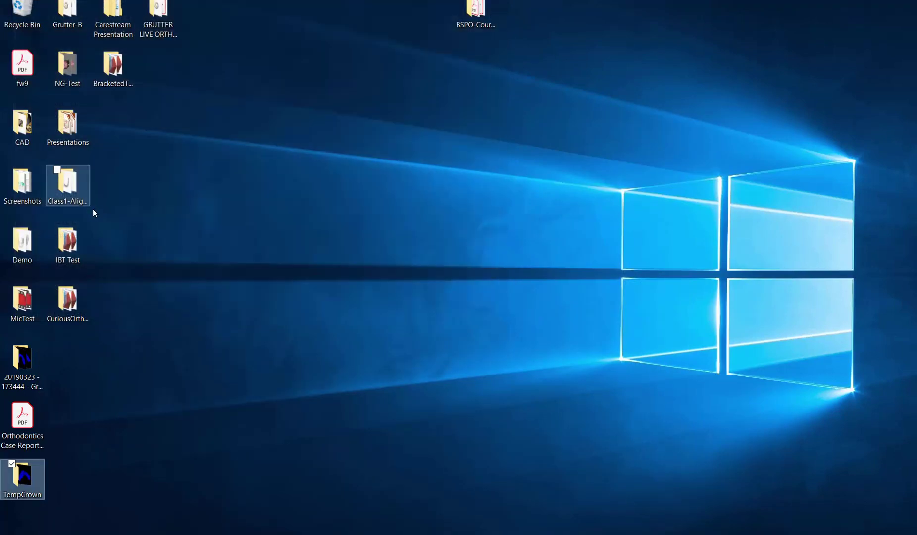
double_click(27, 479)
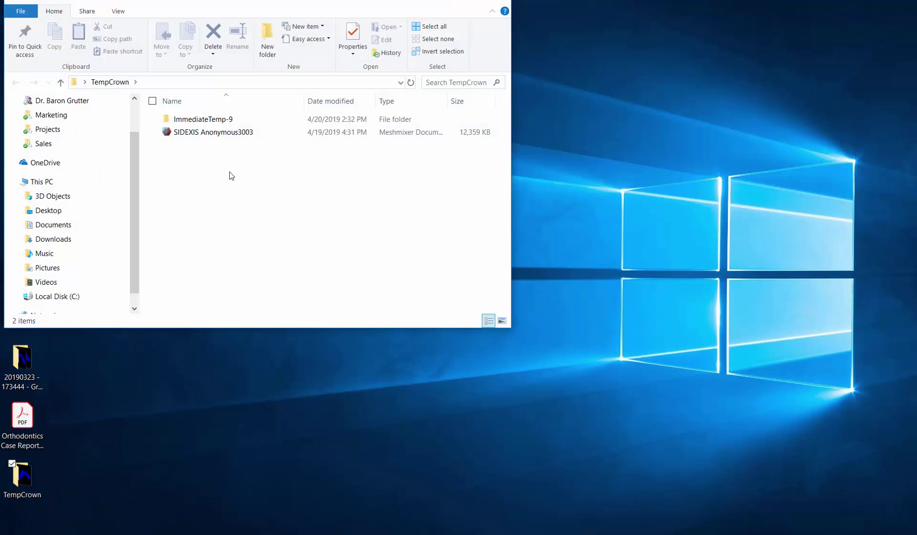
double_click(192, 124)
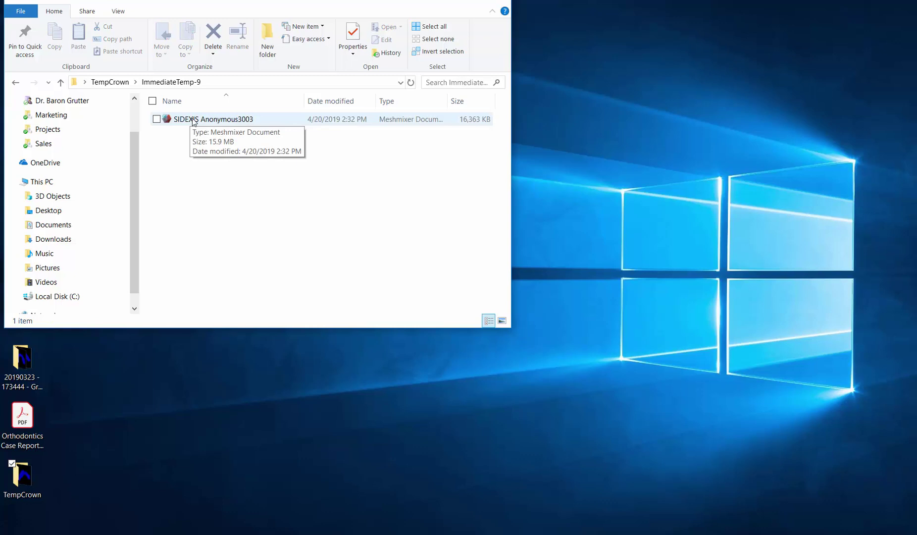
double_click(193, 121)
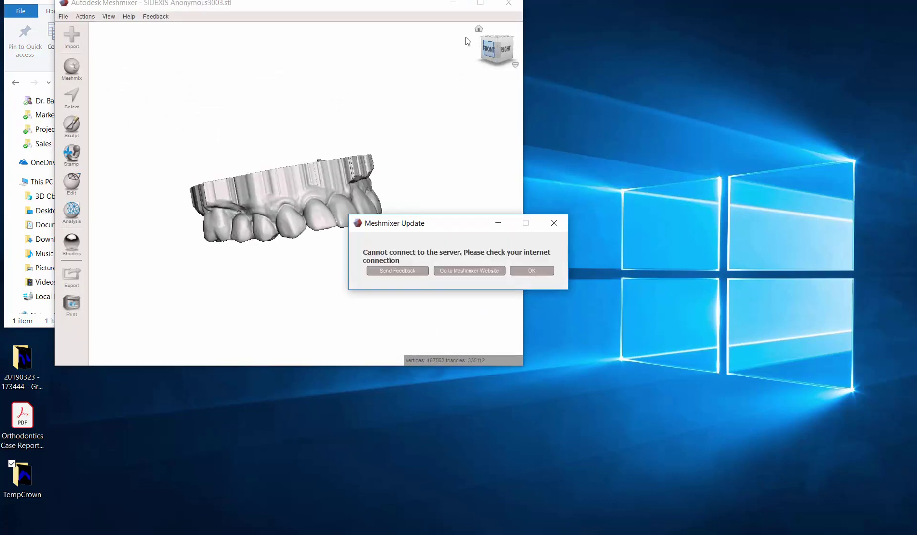
Step: Dismiss the Meshmixer update notice and maximize the program window
click(467, 210)
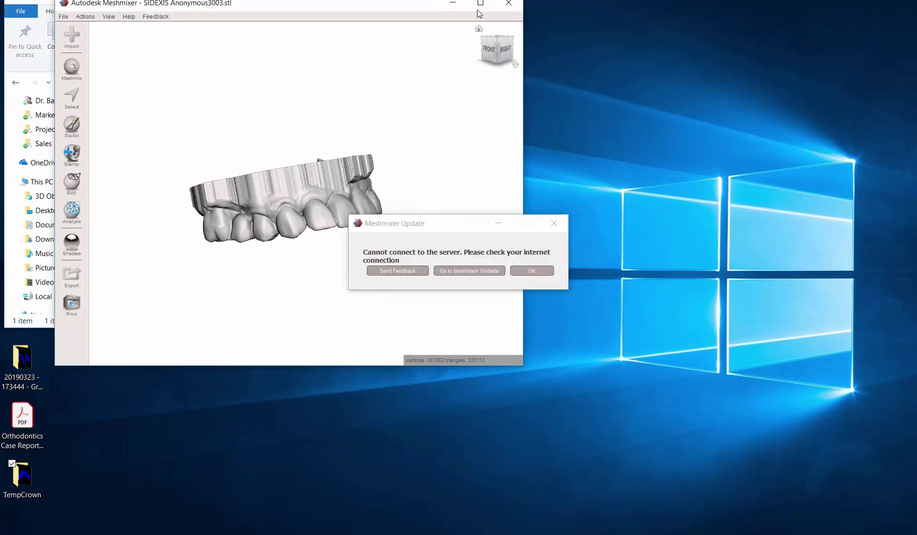
click(554, 223)
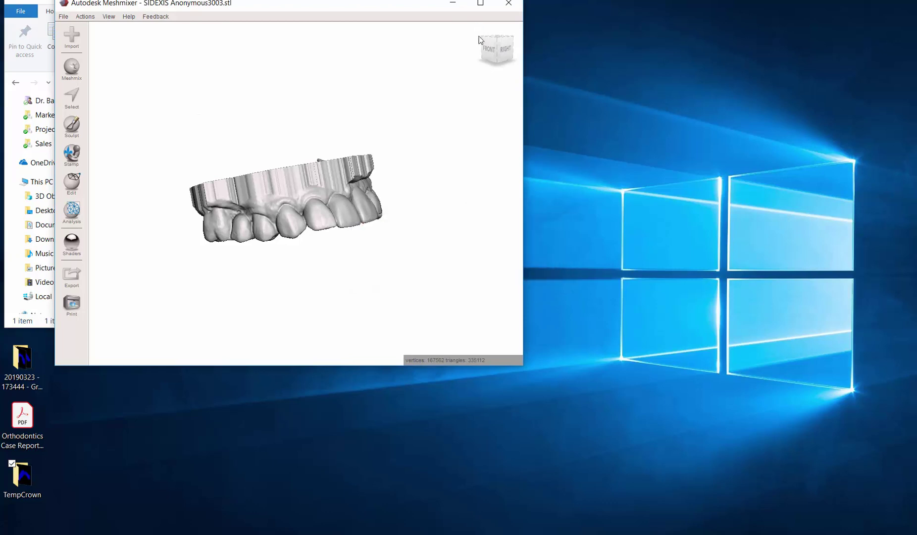
click(481, 3)
Step: Select the entire connected maxillary model, without the incisor and abutment, and separate it into its own object
right_drag(590, 346, 488, 355)
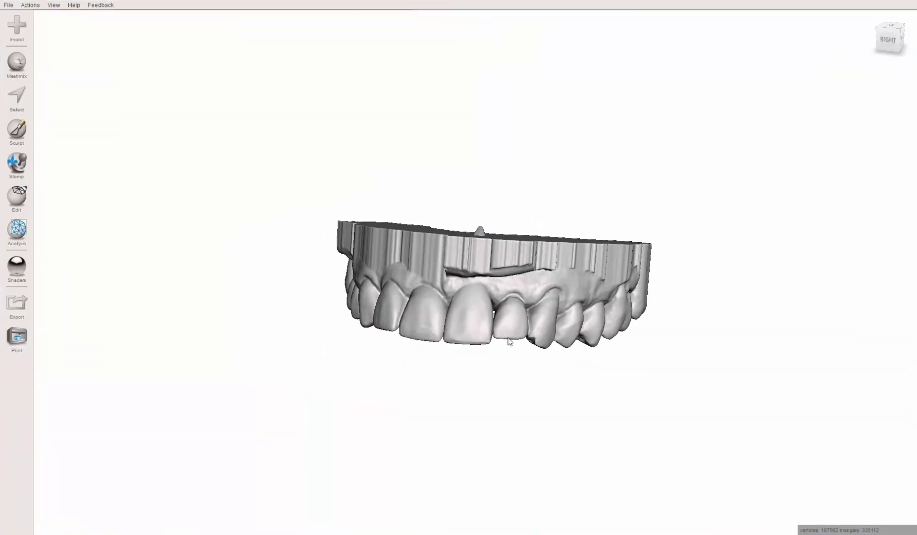
scroll(509, 341, up, 2)
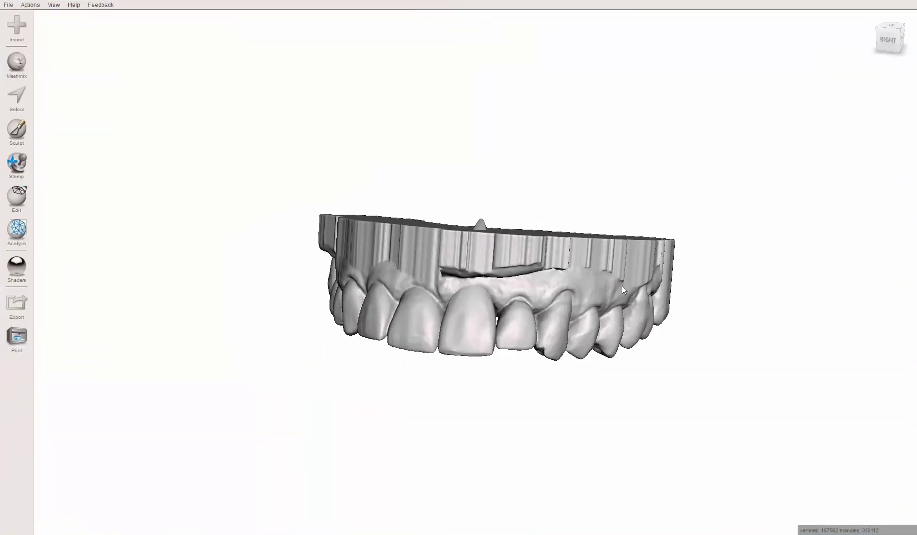
right_drag(622, 286, 383, 420)
key(s)
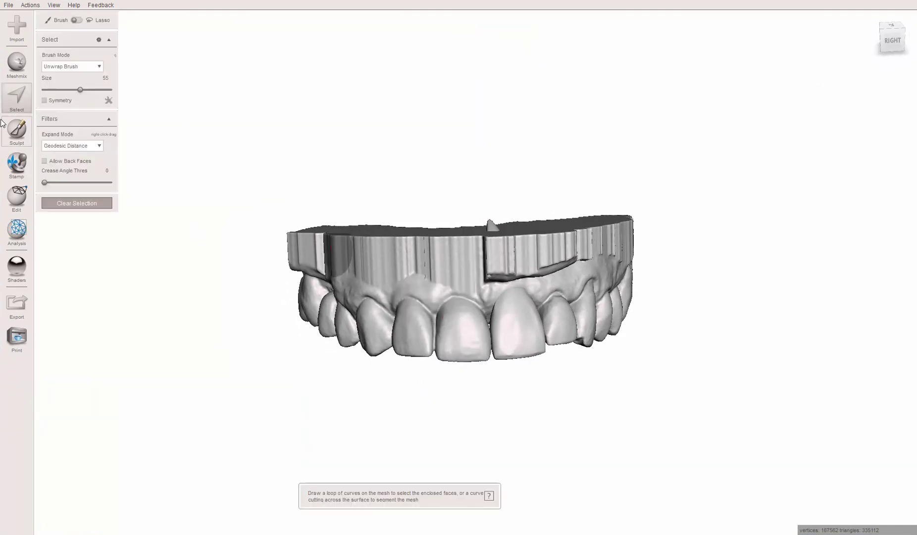
click(422, 276)
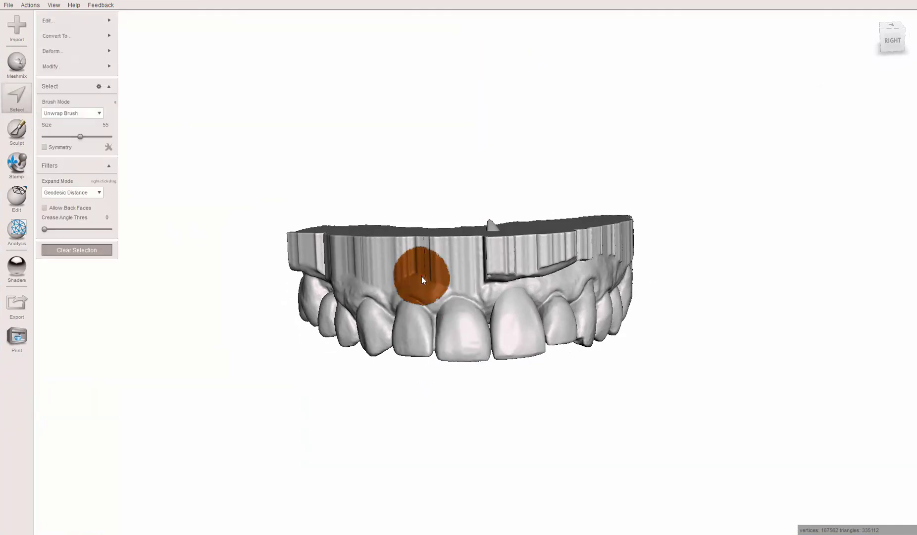
key(e)
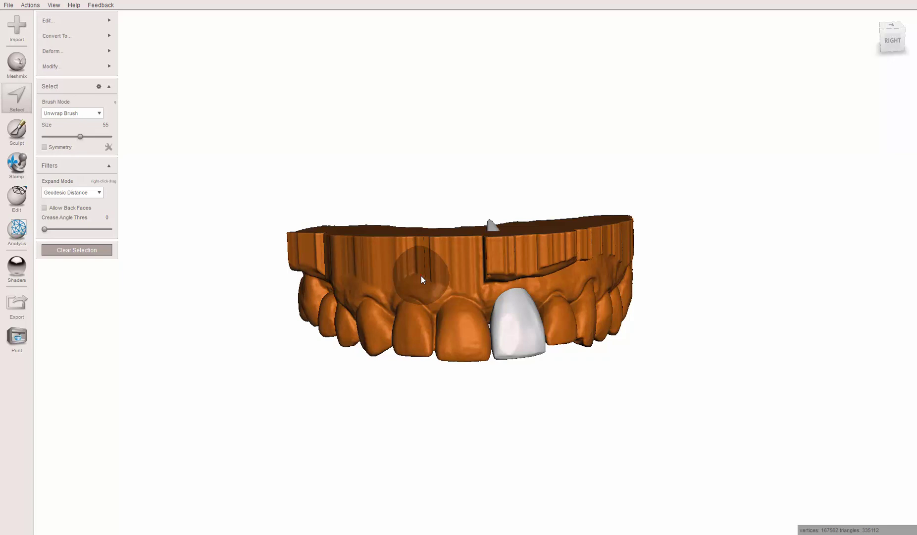
key(y)
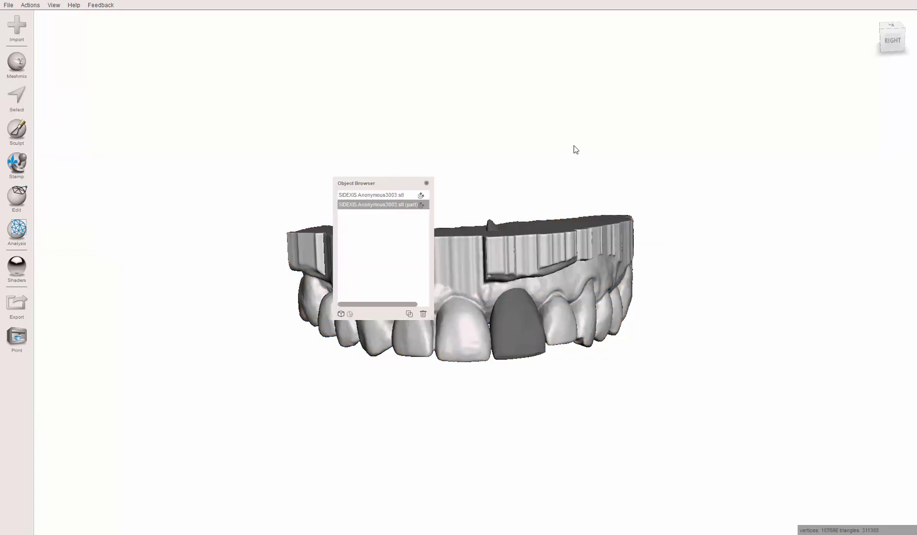
Step: Rename the separated maxillary model part as Maxilla
double_click(356, 205)
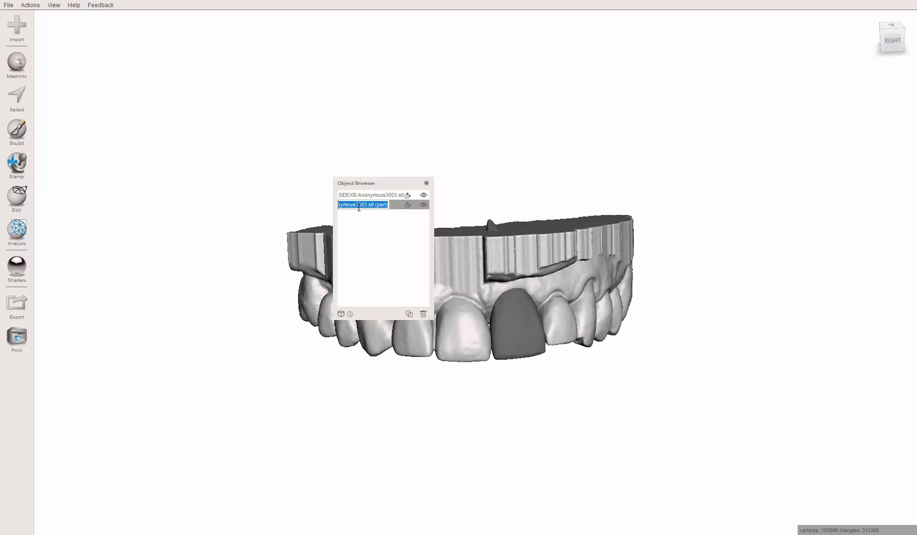
text(Maxilla)
key(Return)
Step: Select the whole left central incisor shell in the remaining mesh and separate it into its own object
click(526, 318)
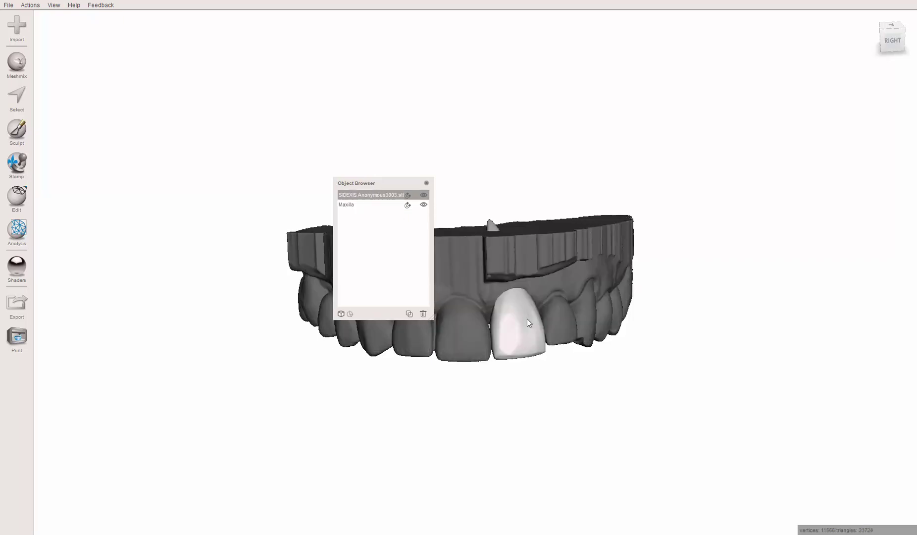
key(s)
click(515, 319)
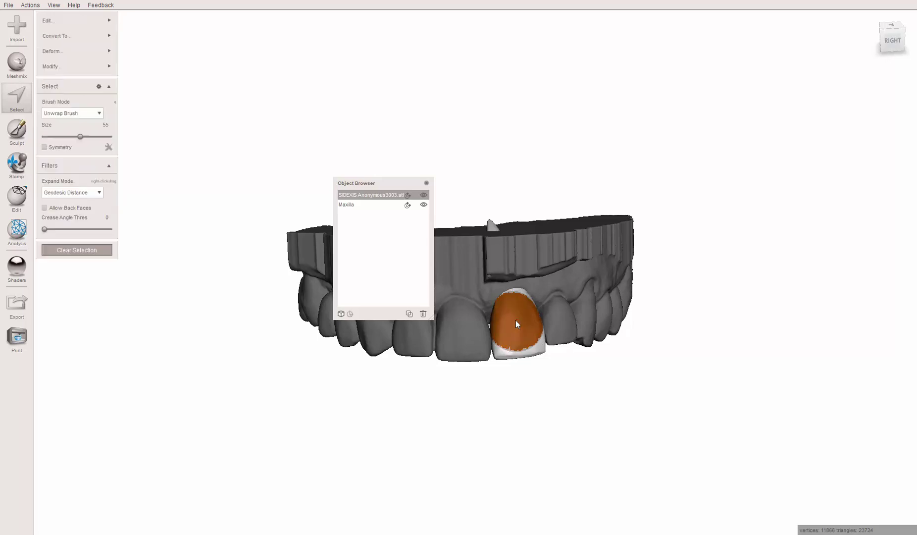
double_click(515, 320)
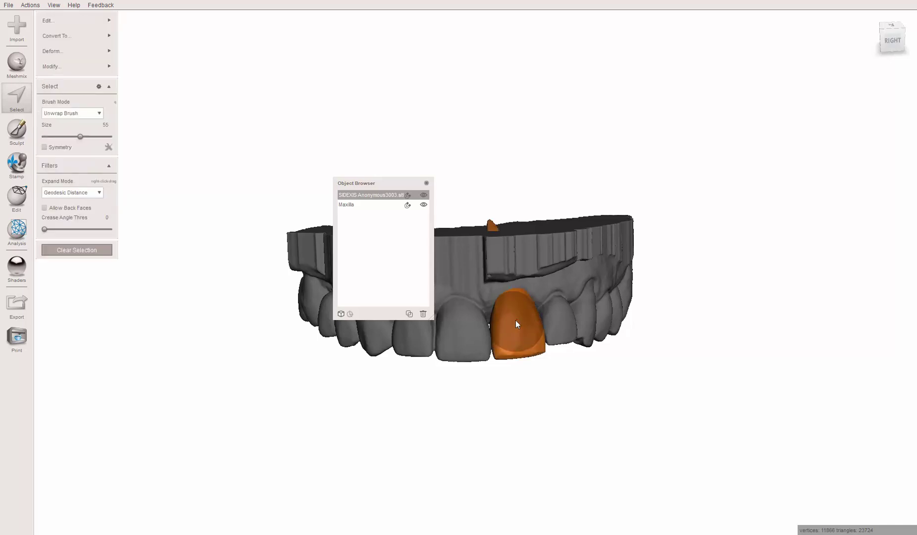
key(y)
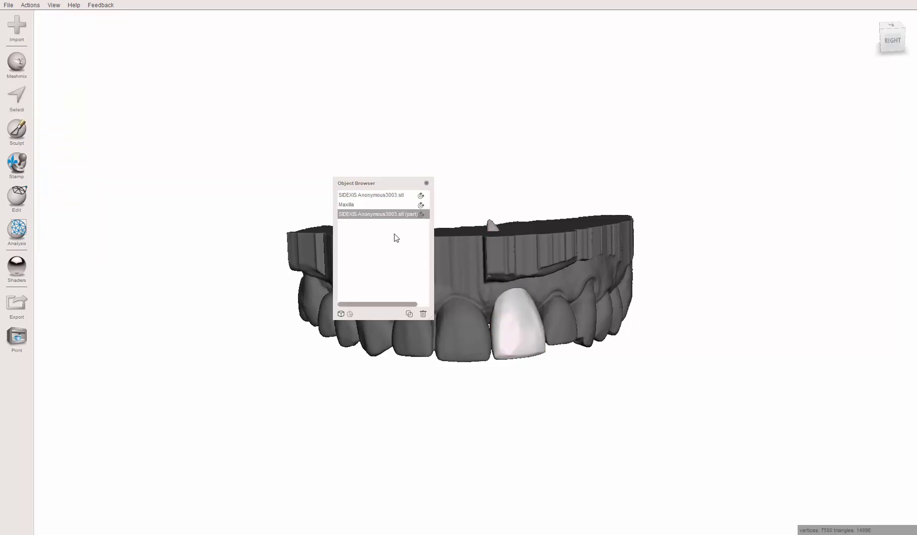
Step: Rename the separated incisor part as Tooth
double_click(386, 215)
triple_click(384, 217)
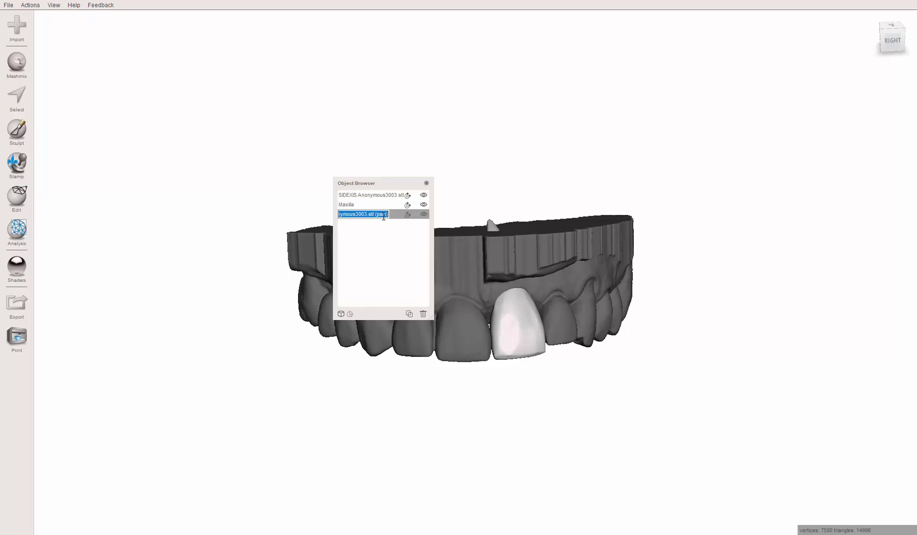
text(Tooth)
key(Return)
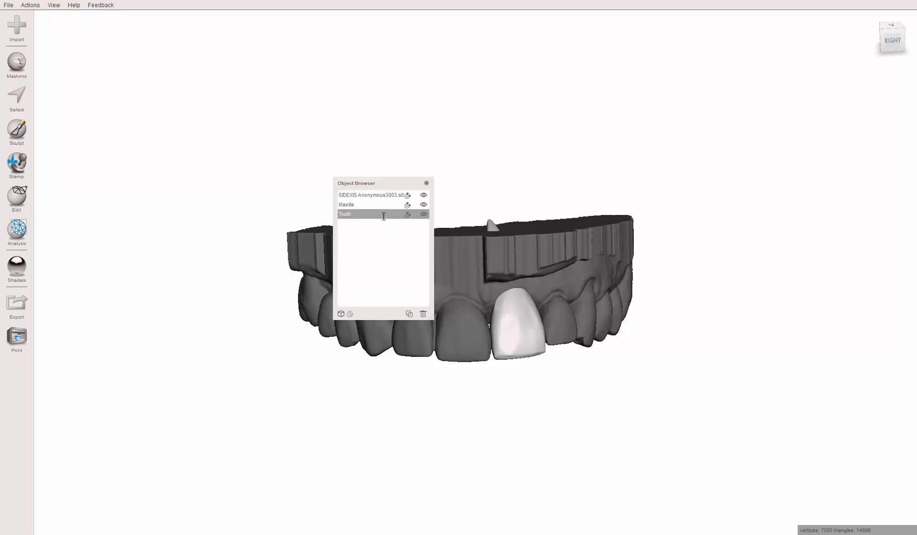
Step: Hide the Tooth and Maxilla objects and rename the remaining original mesh as Abutment
click(423, 214)
click(423, 204)
click(510, 280)
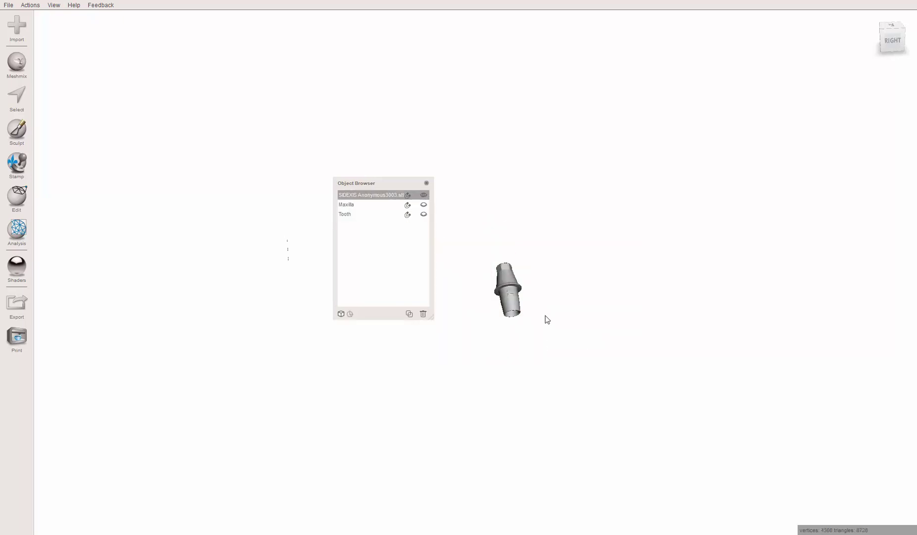
right_drag(545, 317, 440, 286)
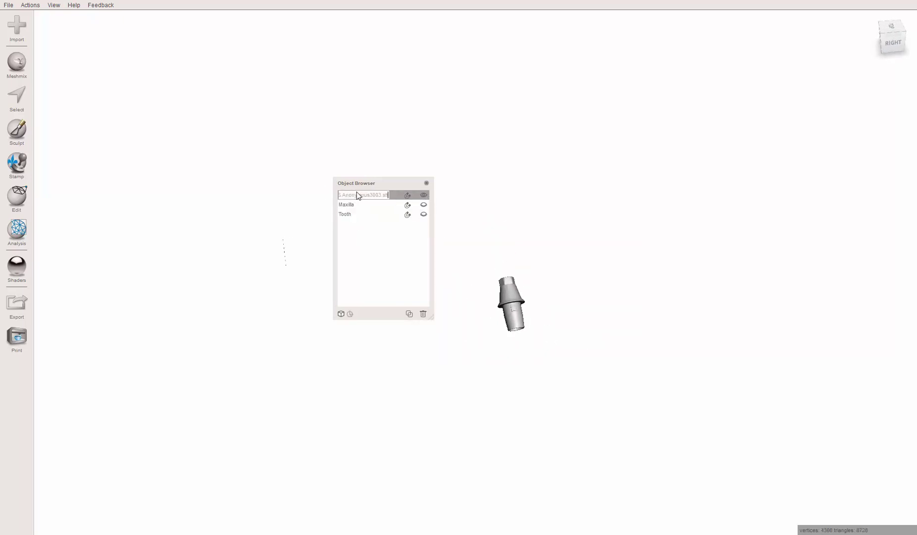
double_click(357, 193)
text(Abutment)
key(Return)
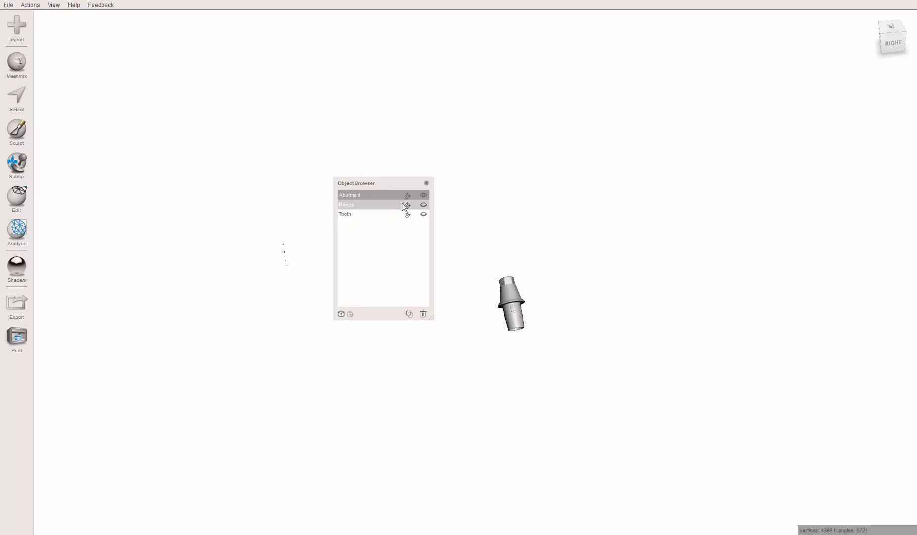
scroll(440, 208, up, 3)
scroll(443, 214, up, 3)
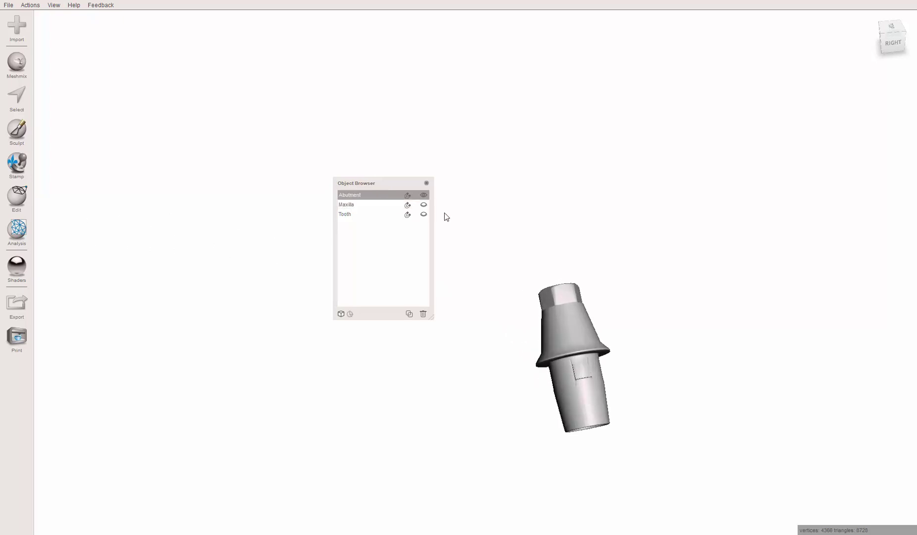
key(alt+Tab)
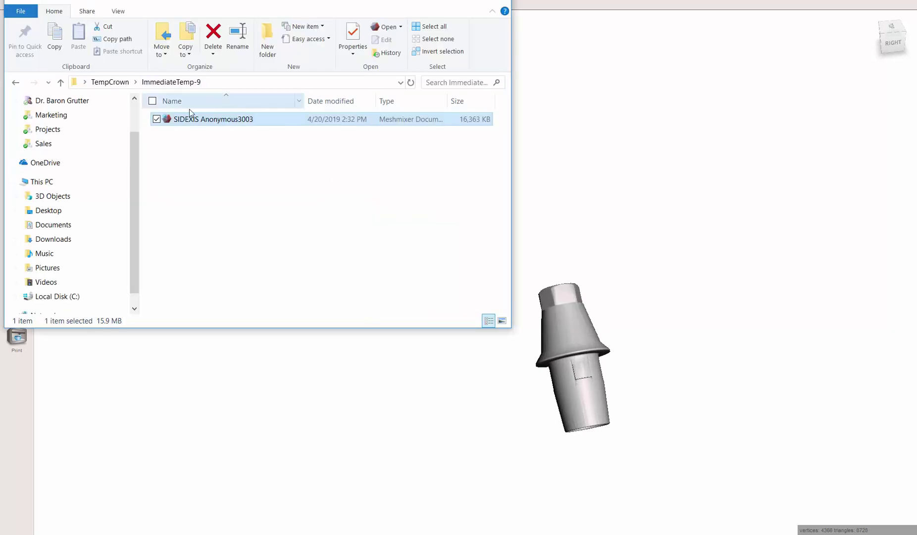
click(603, 319)
right_drag(614, 323, 591, 329)
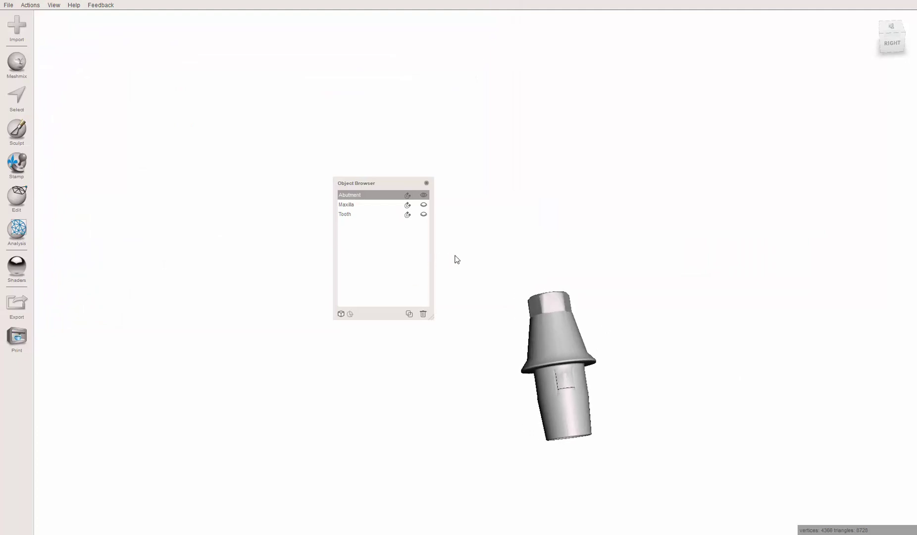